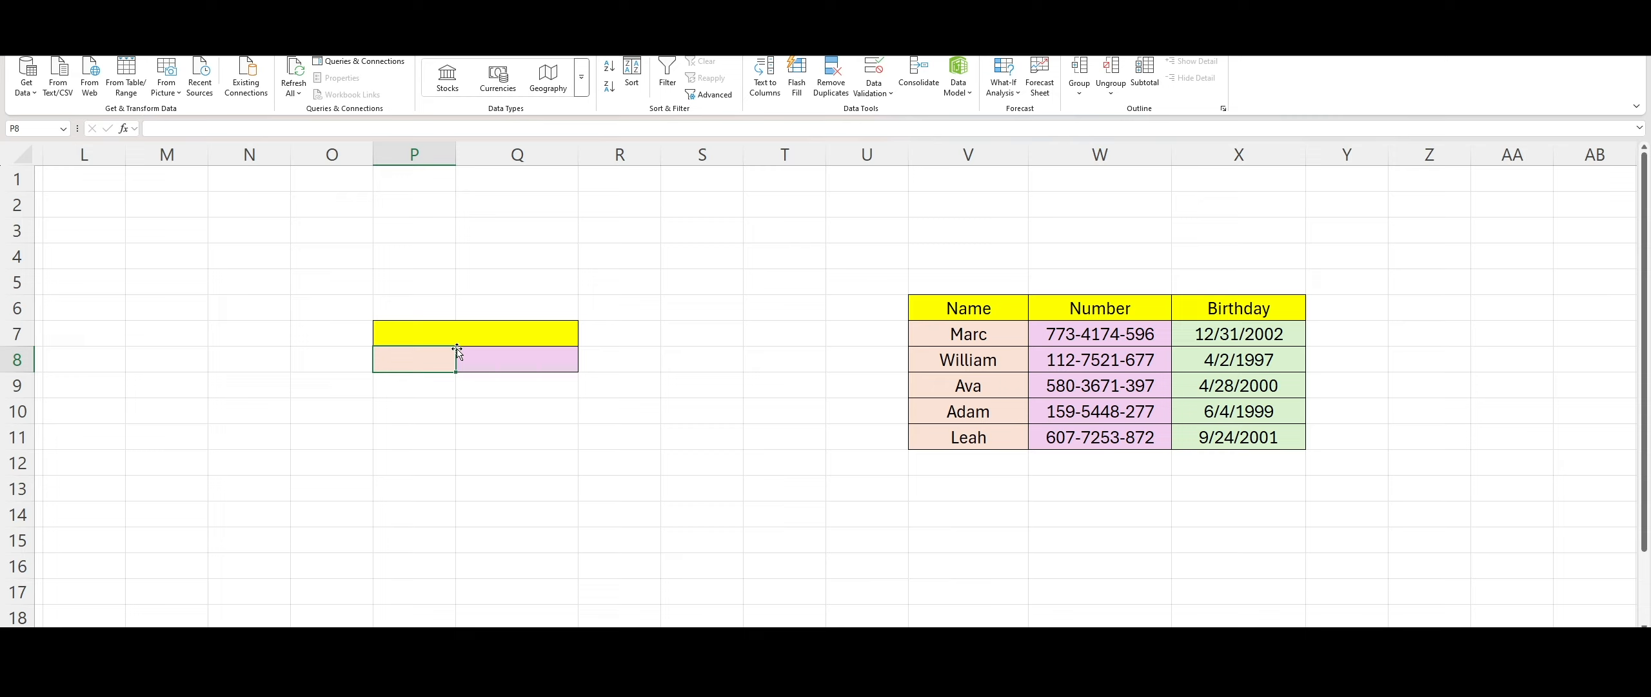
Start a VLOOKUP formula in cell Q8 with cell P8 as the lookup value
left_click(477, 359)
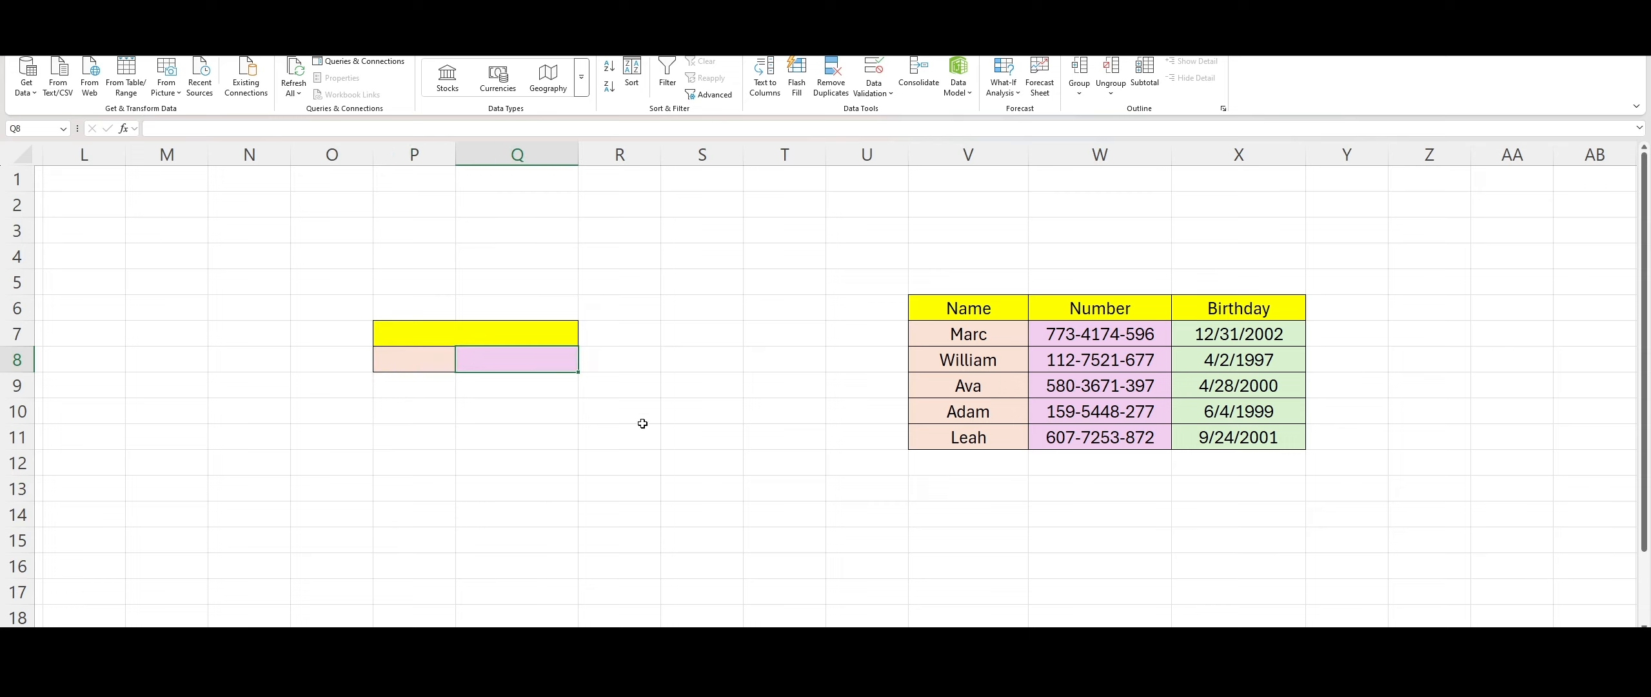
type("=")
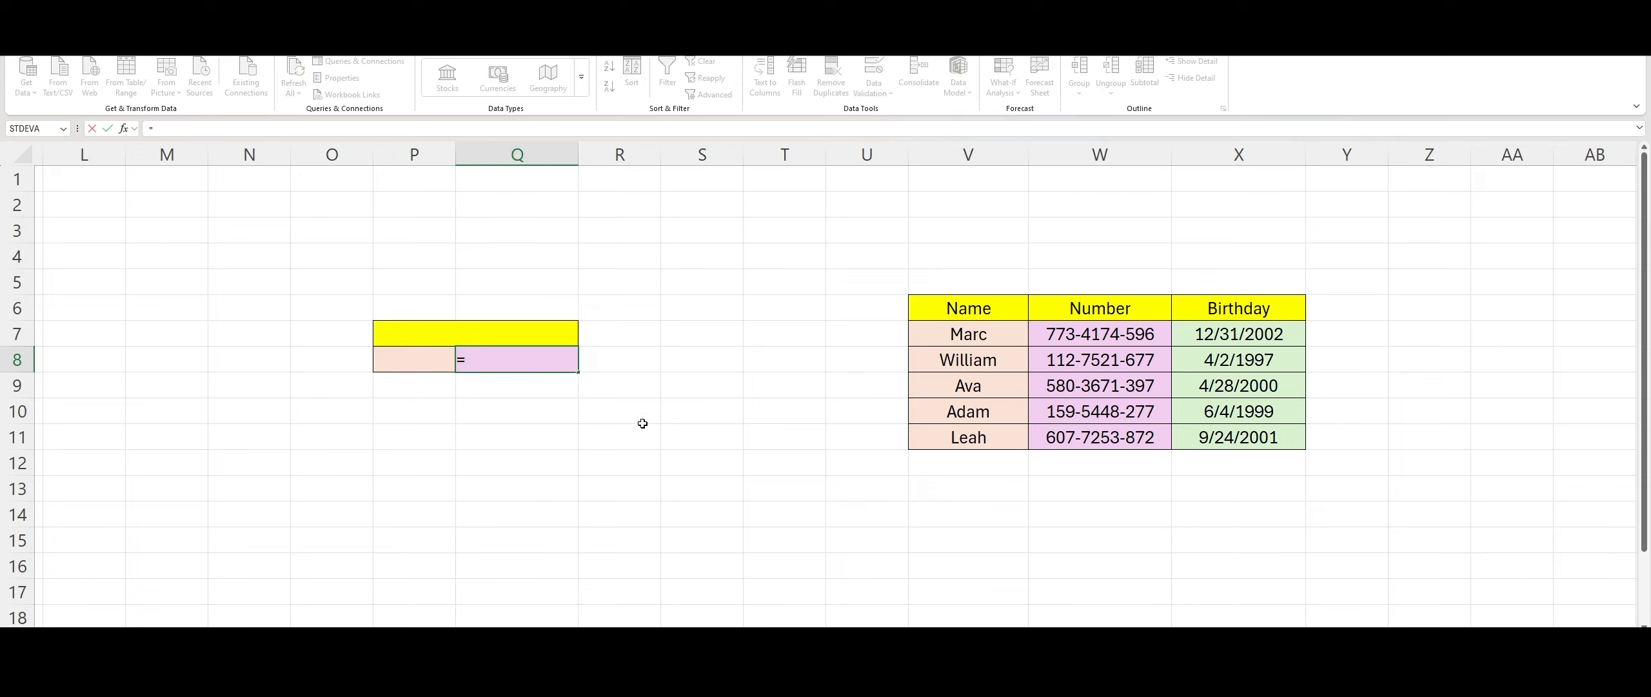
type("vlookup(")
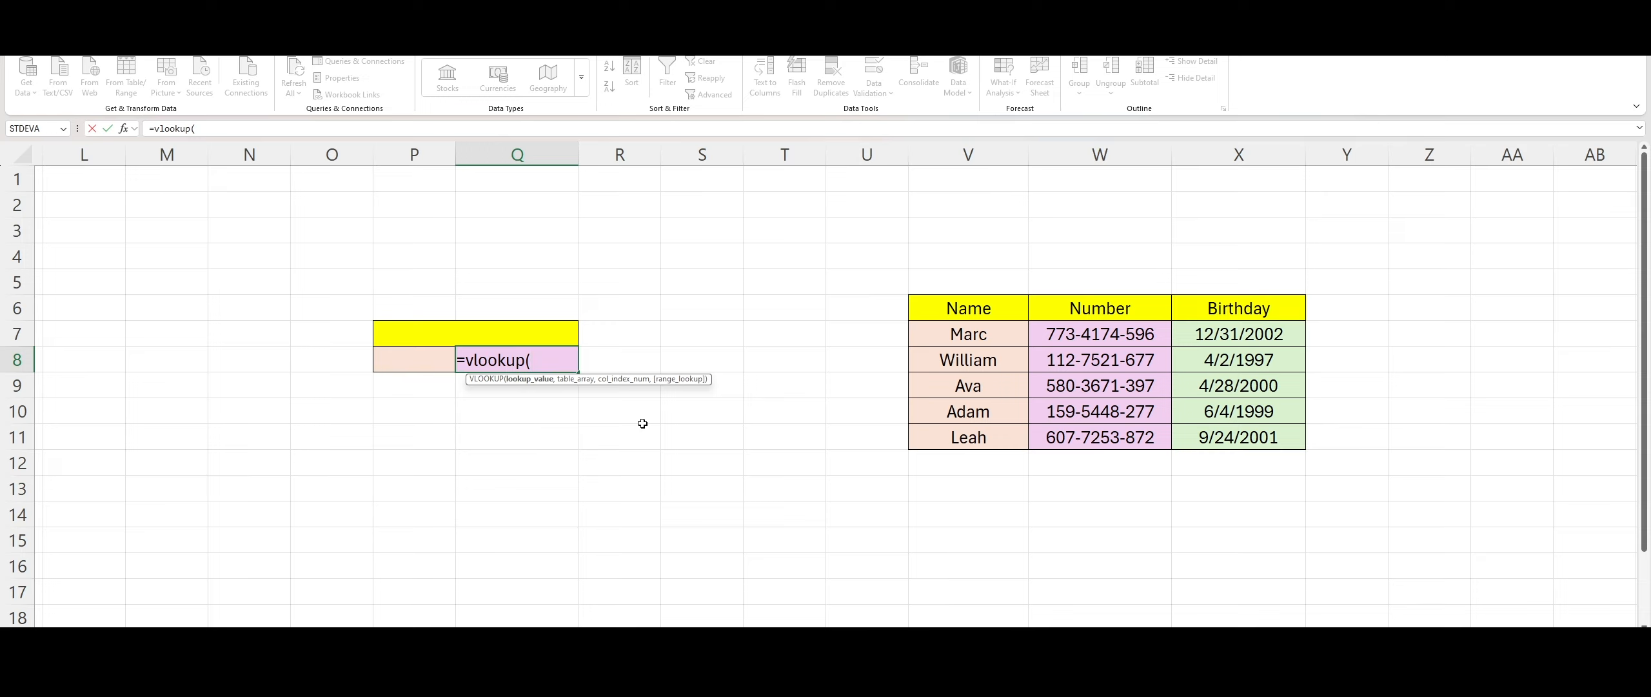
type("marc")
key("BackSpace")
key("BackSpace")
key("BackSpace")
key("BackSpace")
left_click(388, 357)
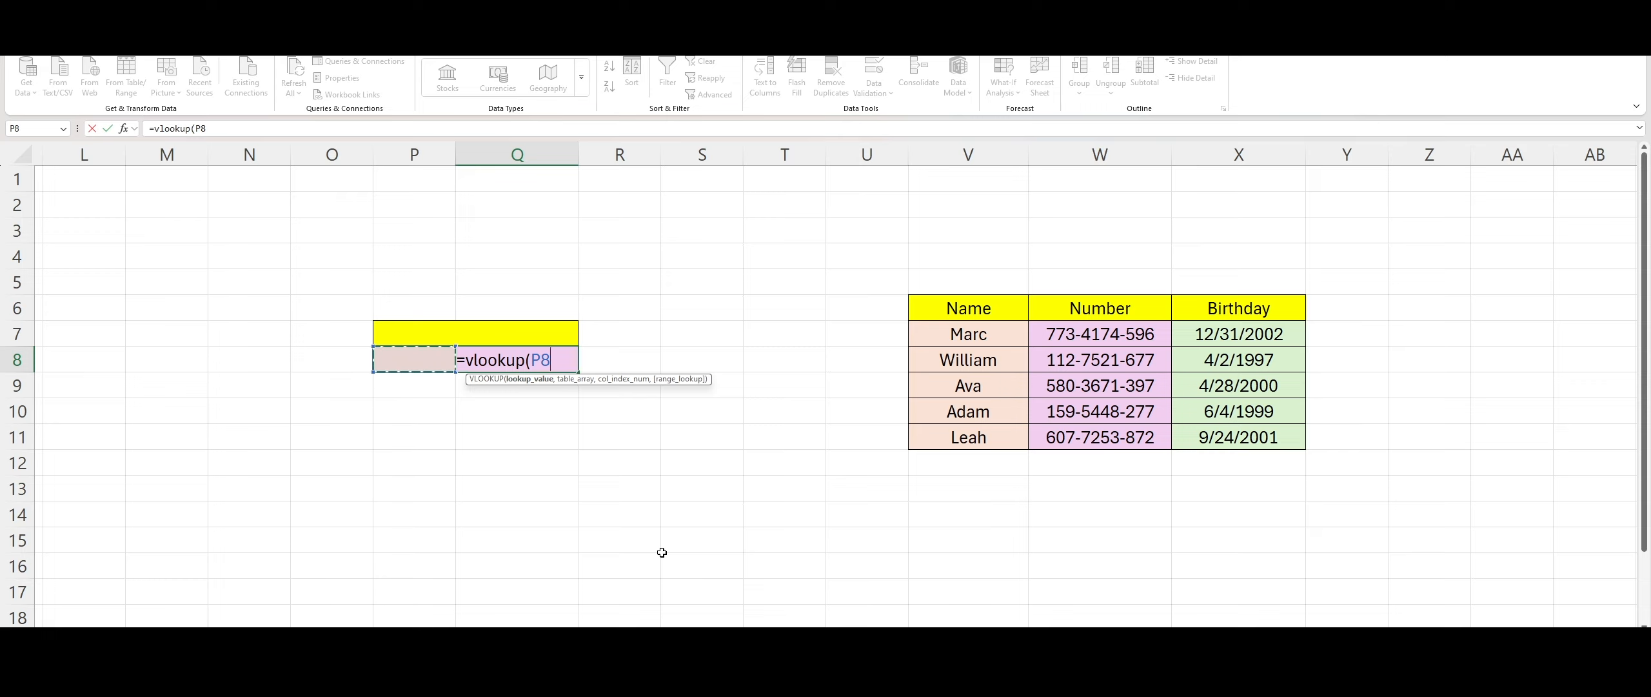
Set the VLOOKUP table array to the whole contact table, V6:X11, including its headers
type(",")
left_click_drag(939, 309, 1217, 441)
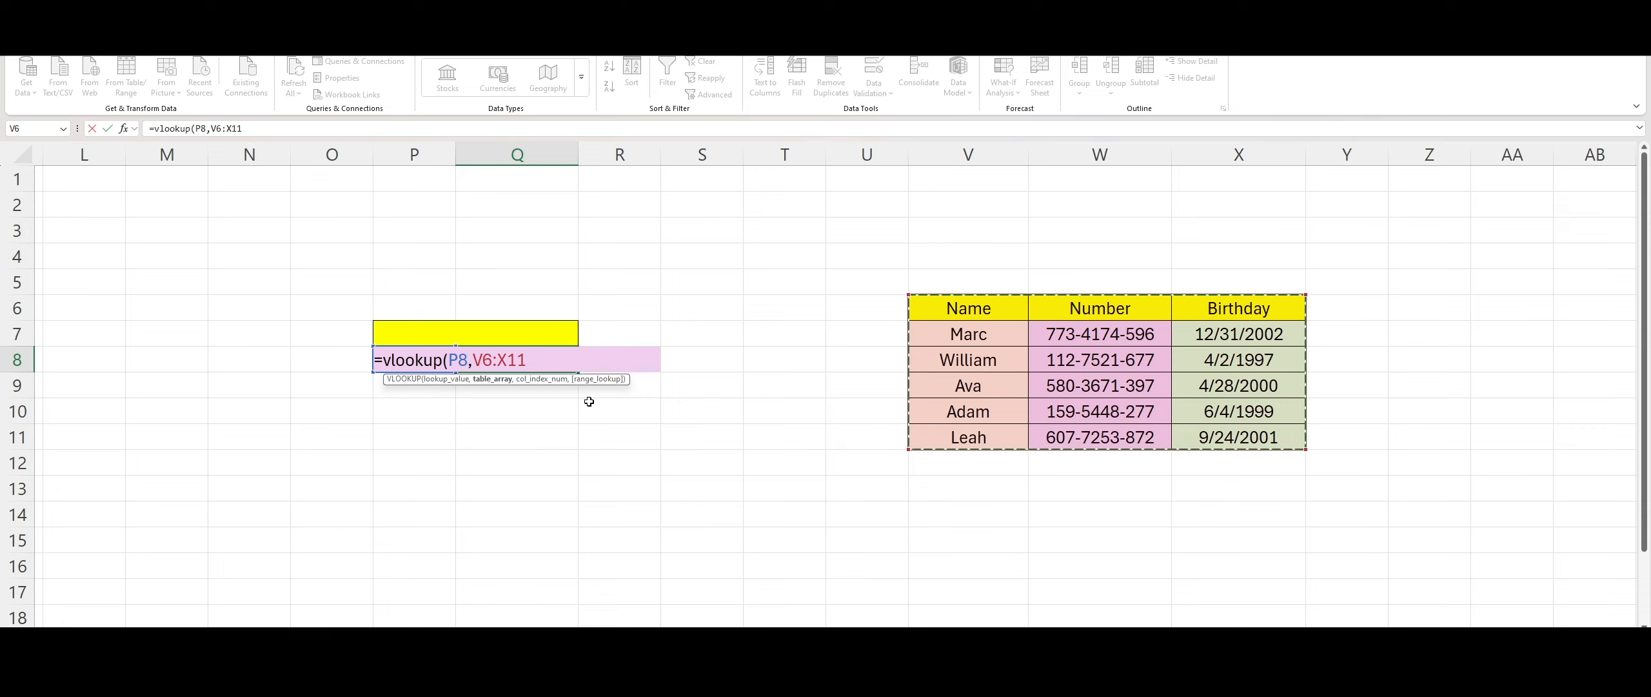
left_click(941, 312)
left_click_drag(941, 312, 1225, 440)
Complete the VLOOKUP with column index 2 and FALSE for an exact match, and enter the formula
type(",")
type("2")
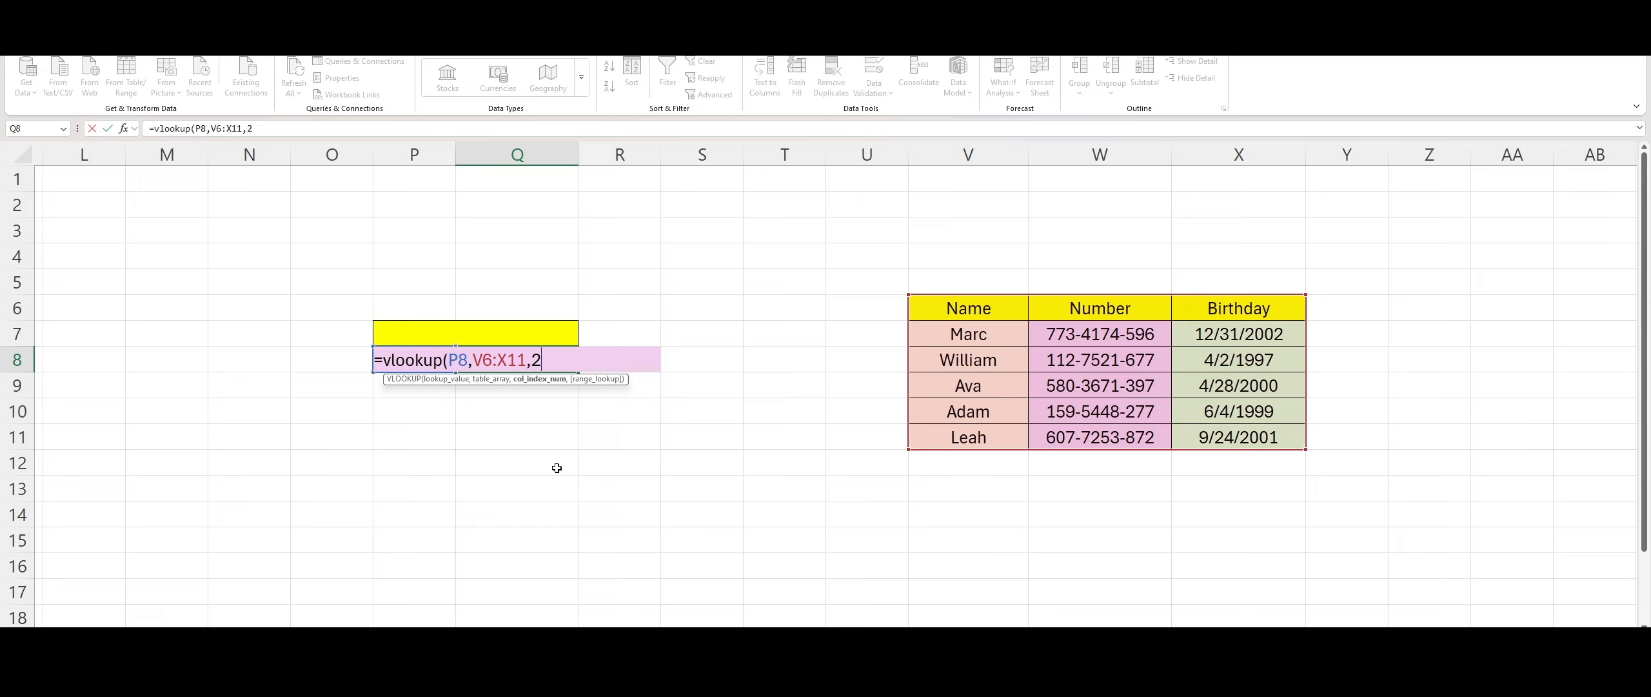
type(",")
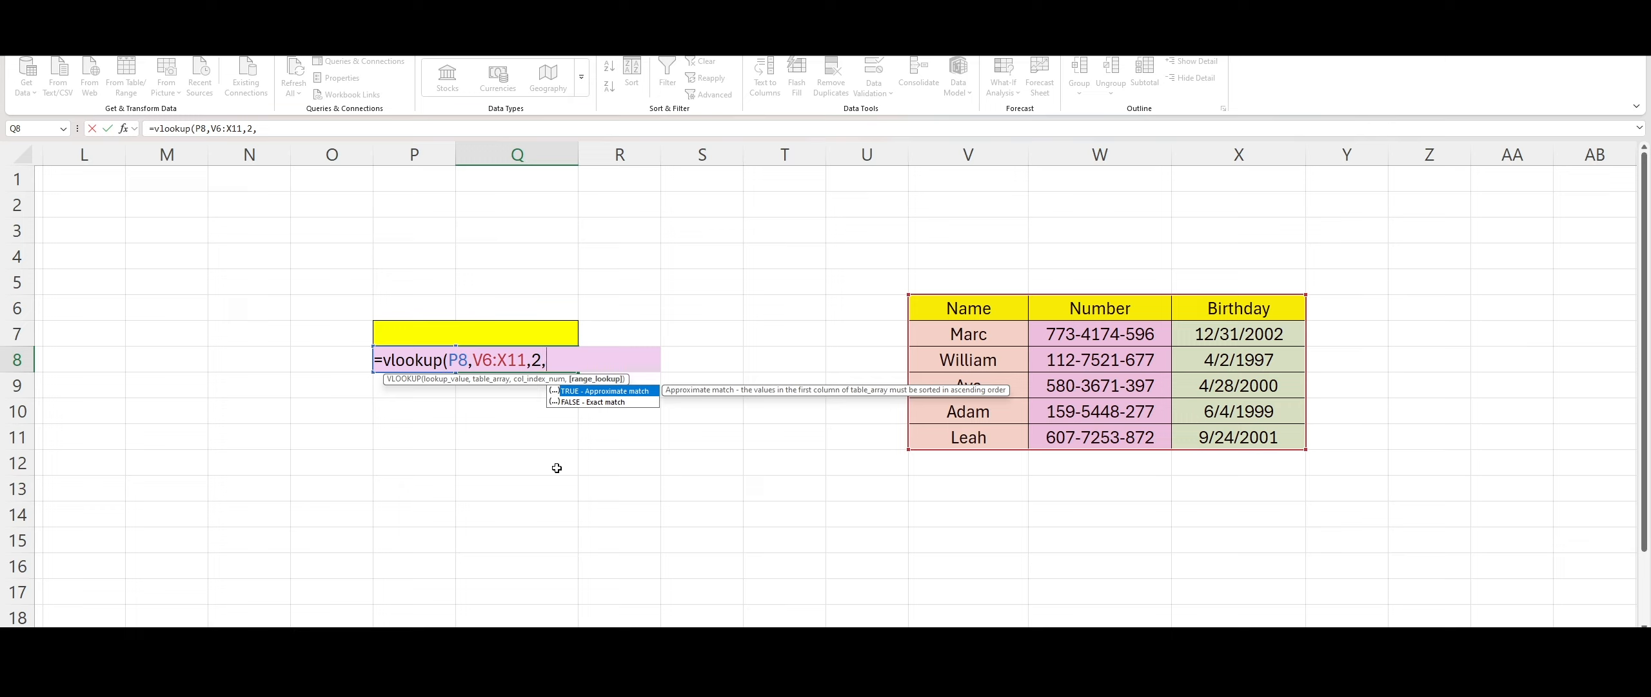
type("fa")
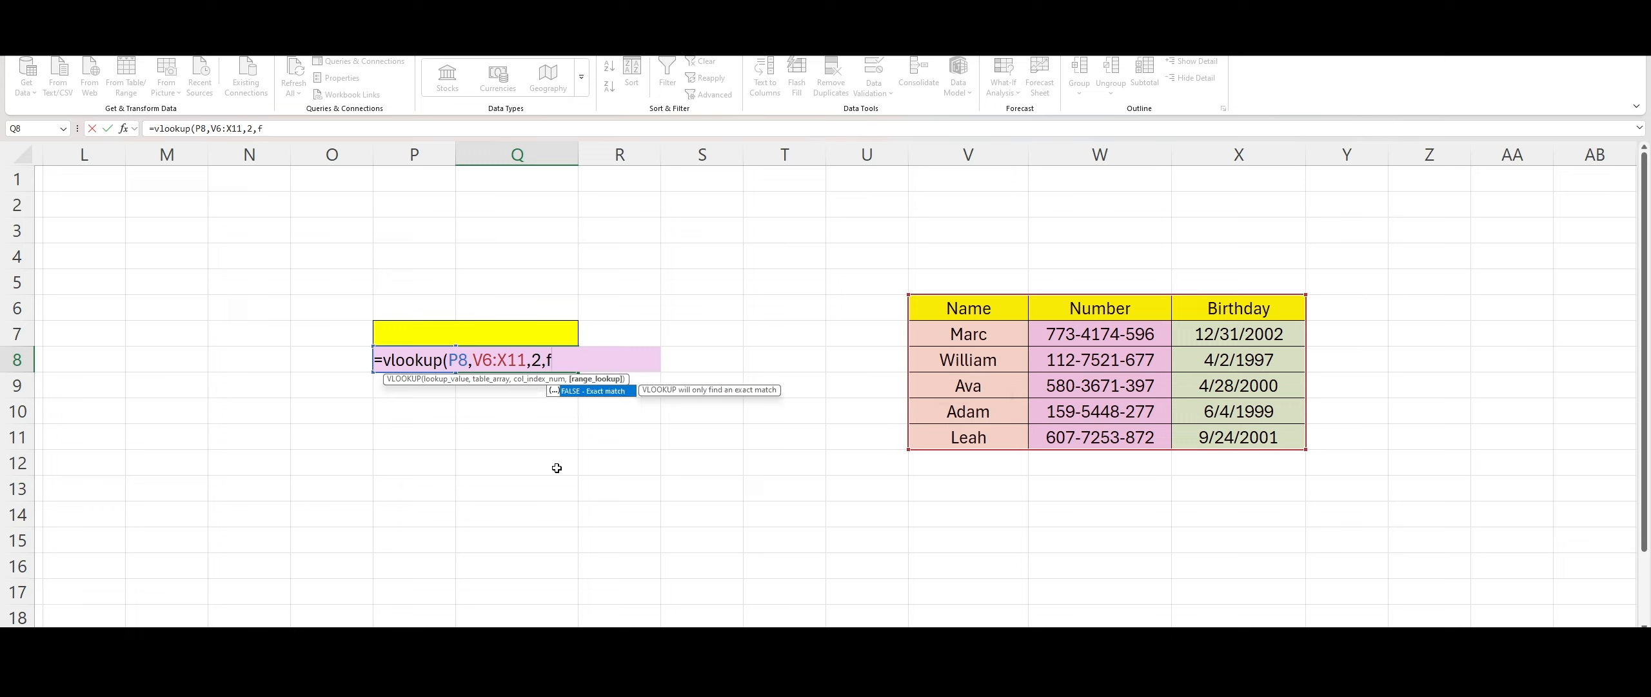
type("e")
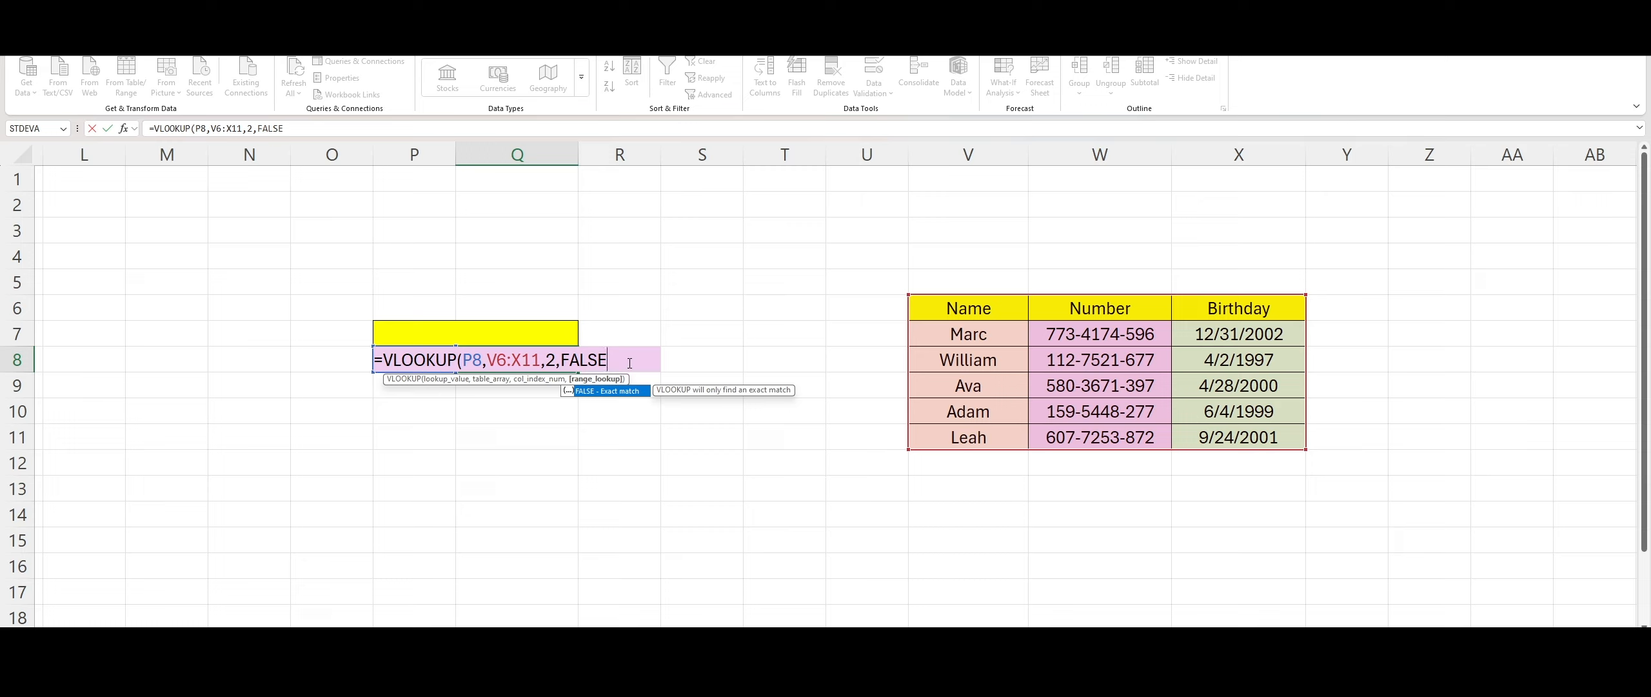
type(")")
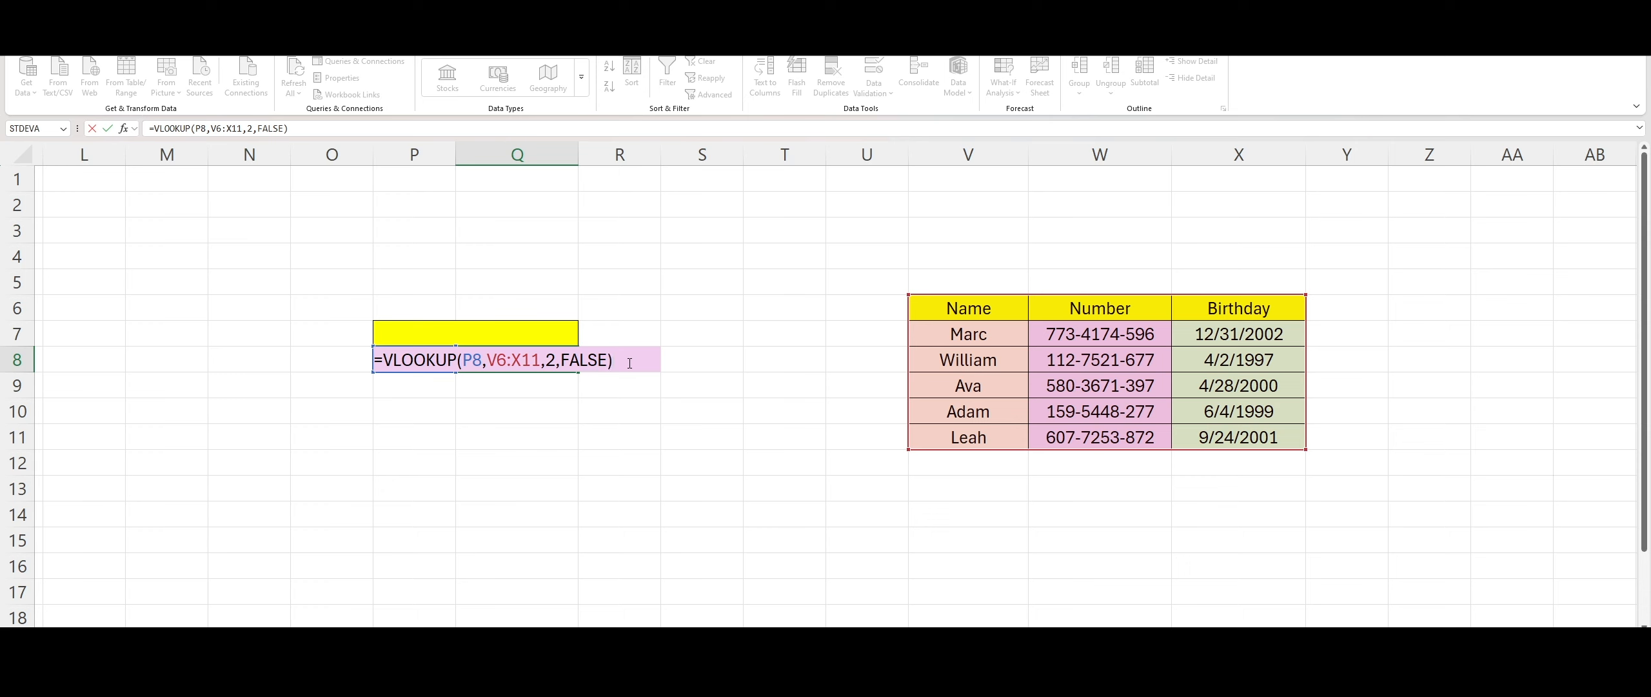
key("Return")
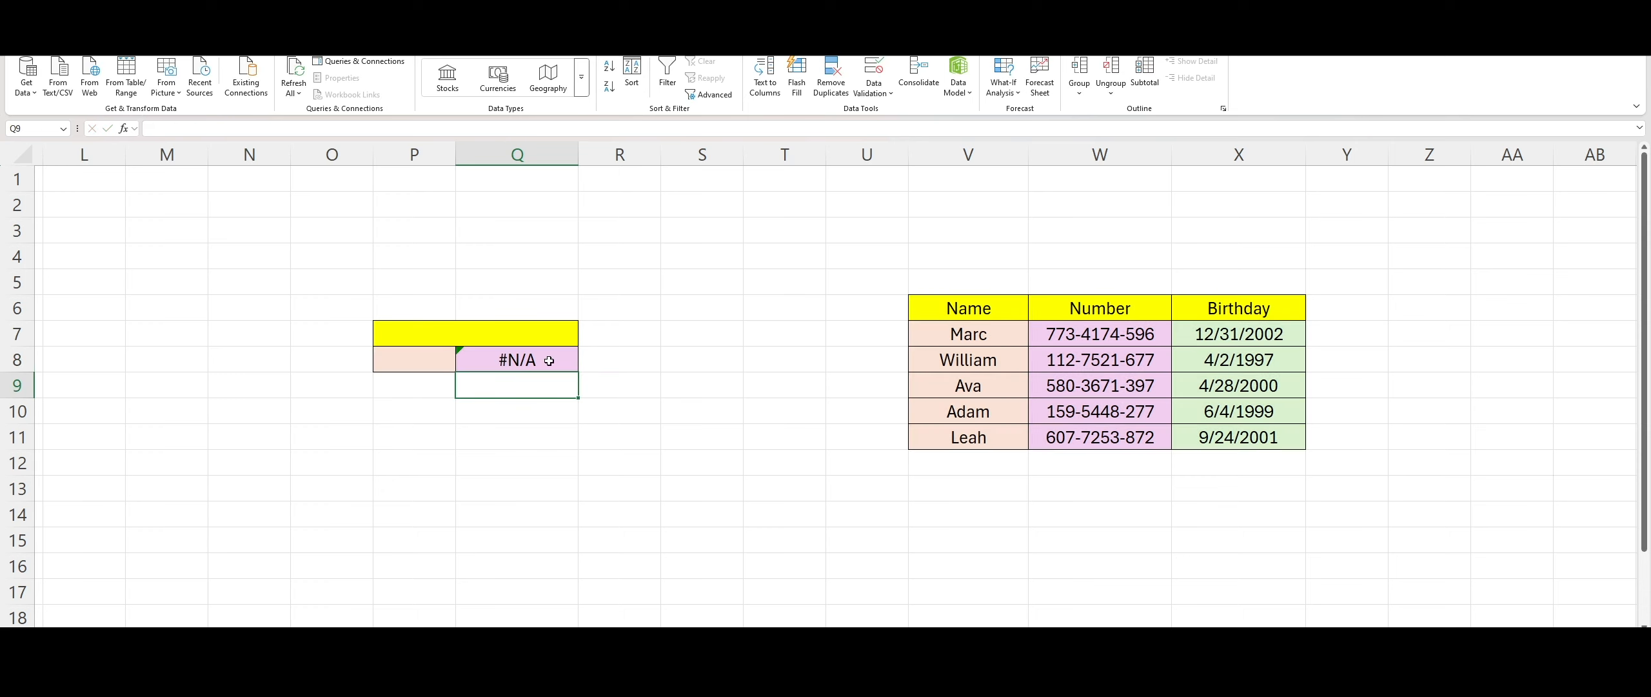
Enter the name listed in cell V10 into lookup cell P8 to test the formula
left_click(405, 354)
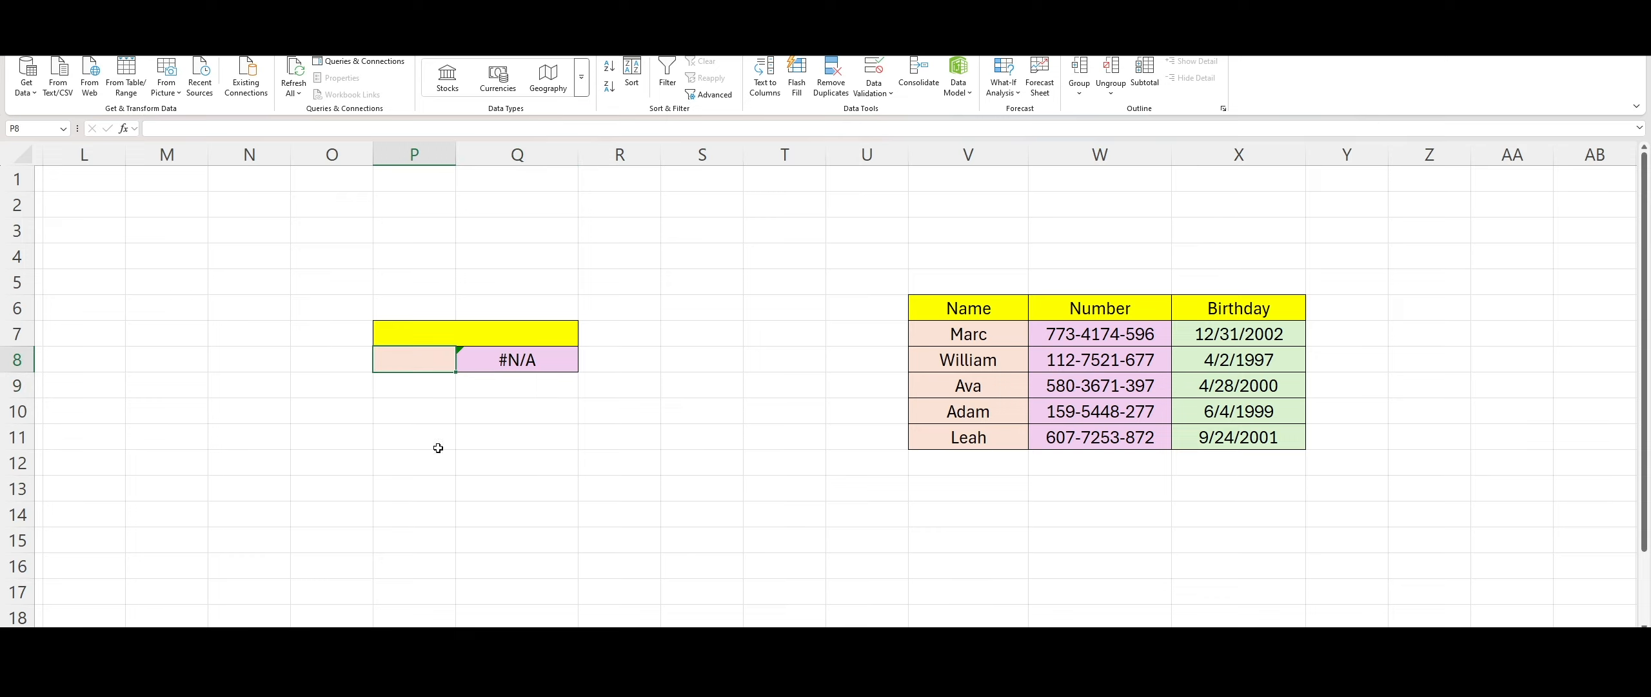
left_click(519, 357)
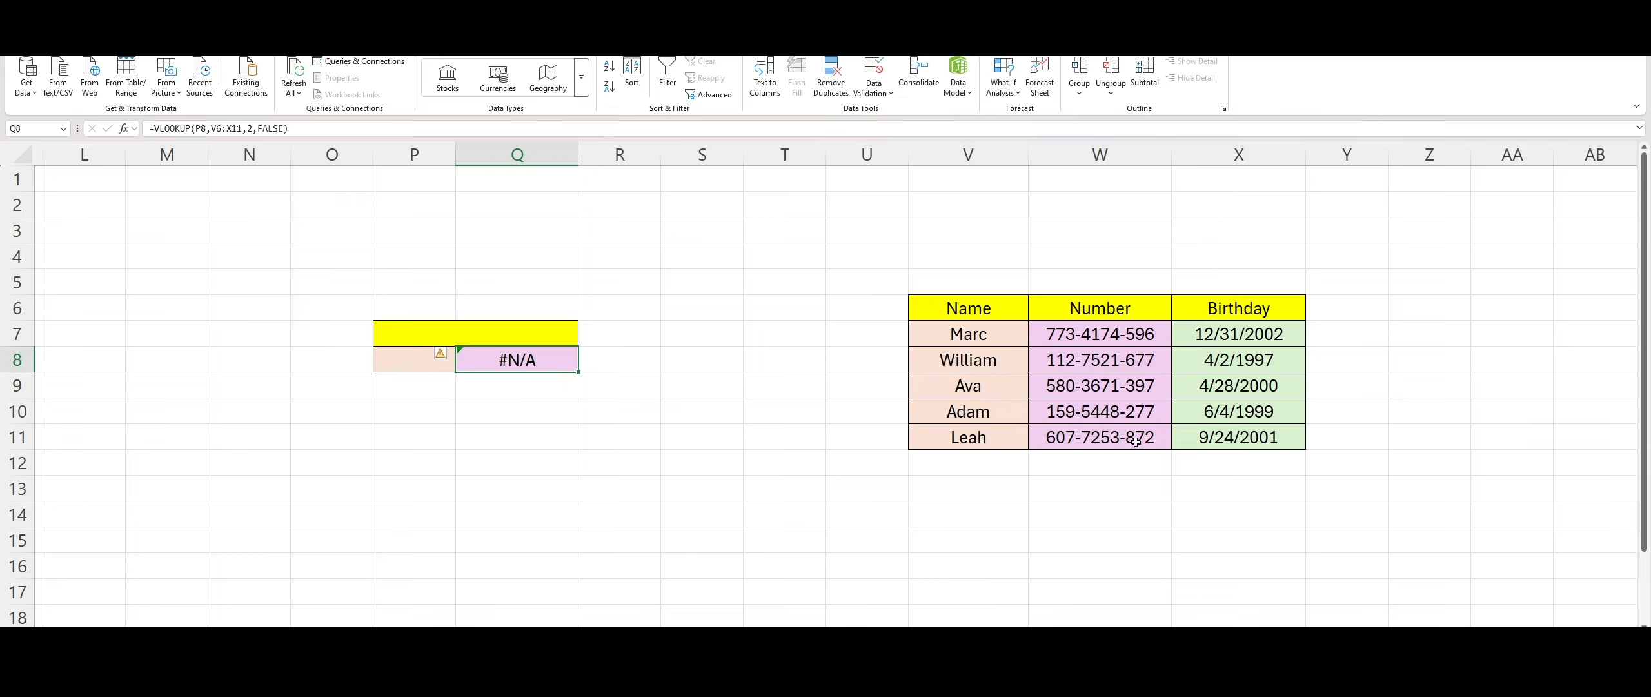
left_click(411, 371)
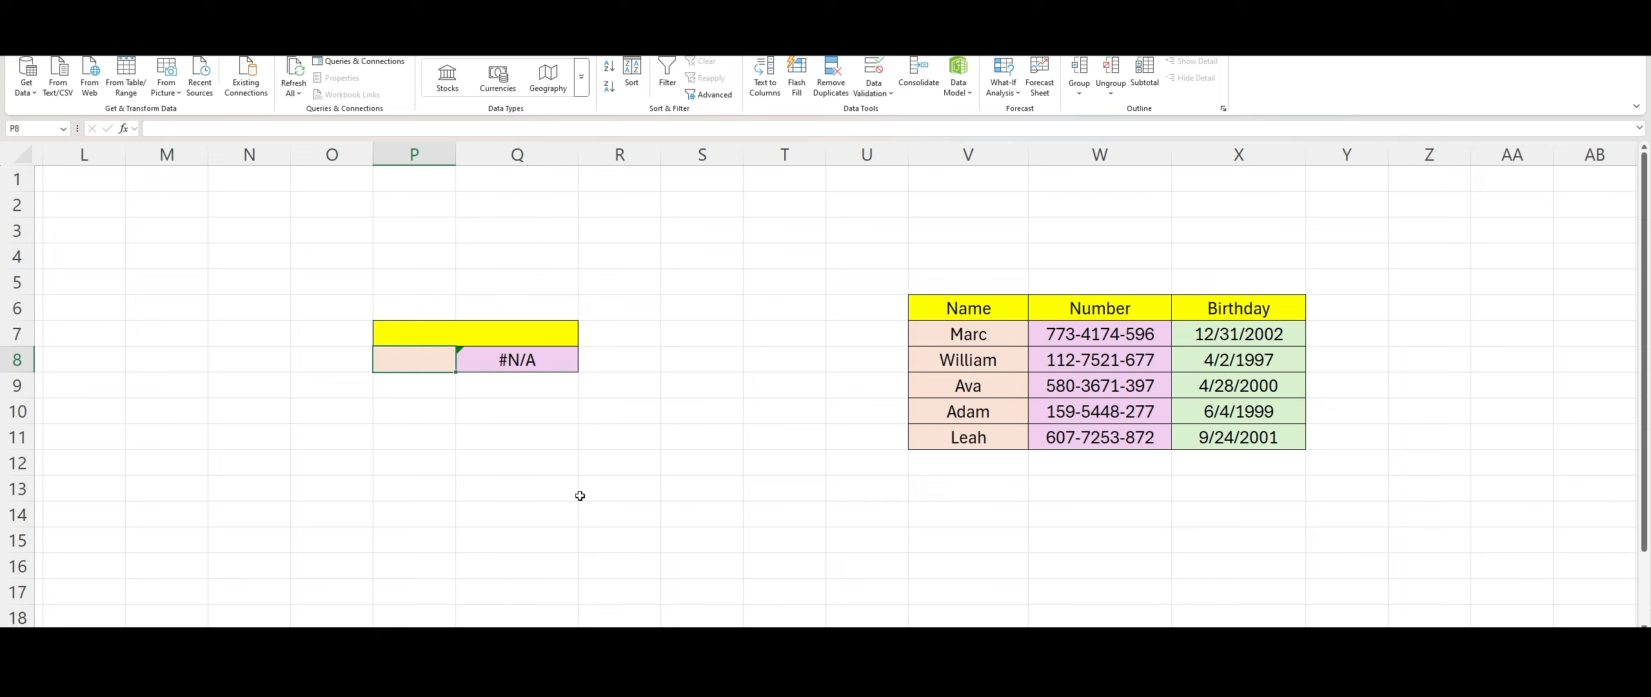
type("Adam")
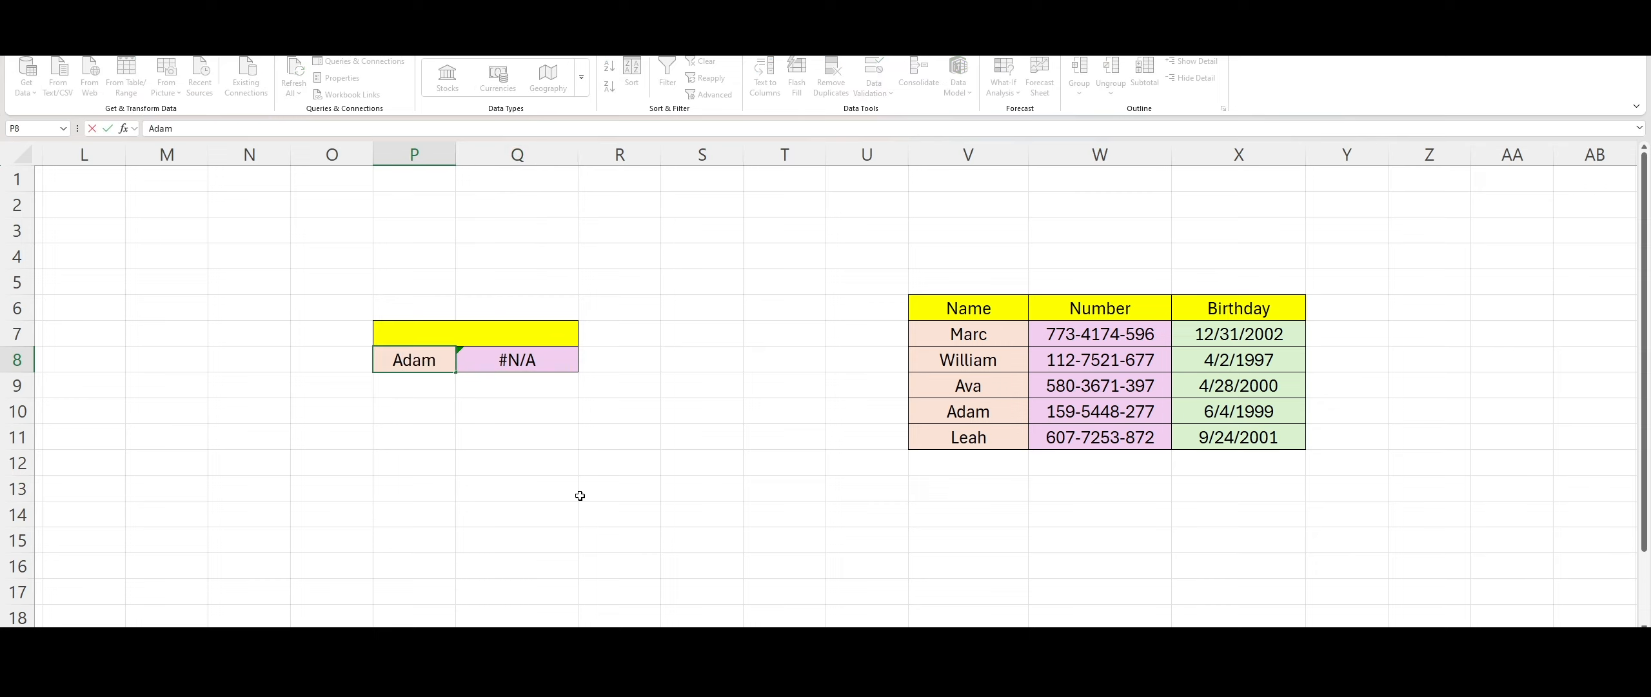
key("Return")
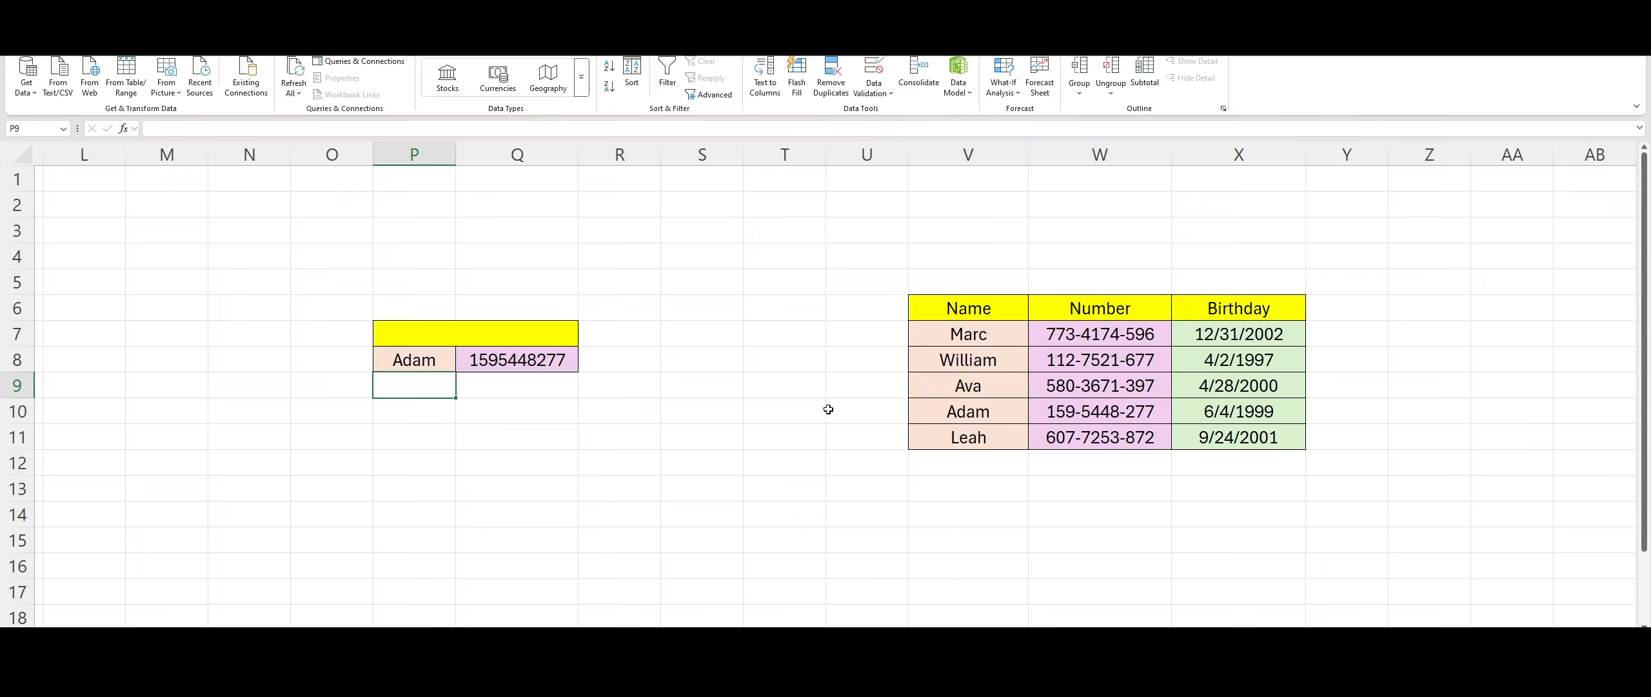
Replace the lookup name in P8 with the name listed in cell V11
left_click(401, 359)
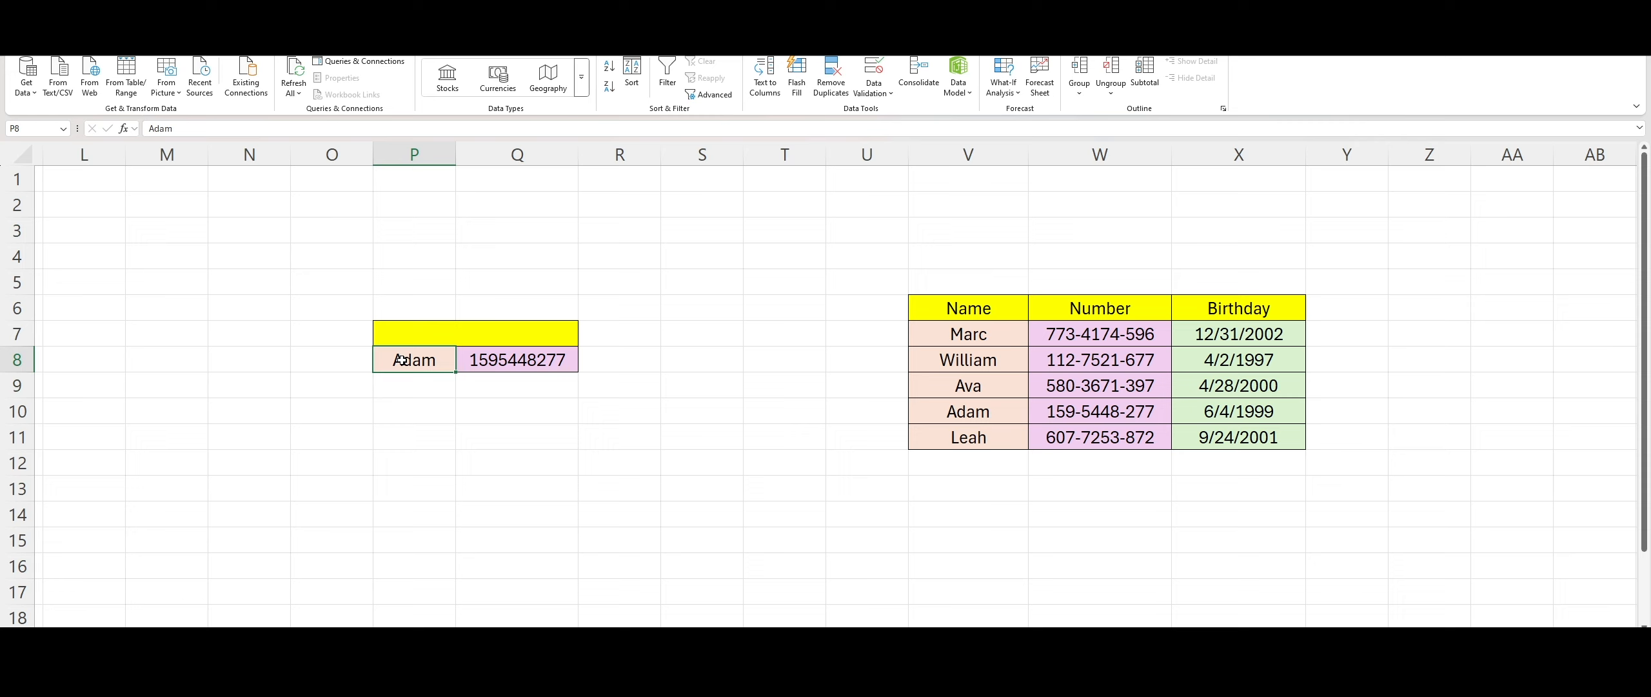
type("Leah")
key("Return")
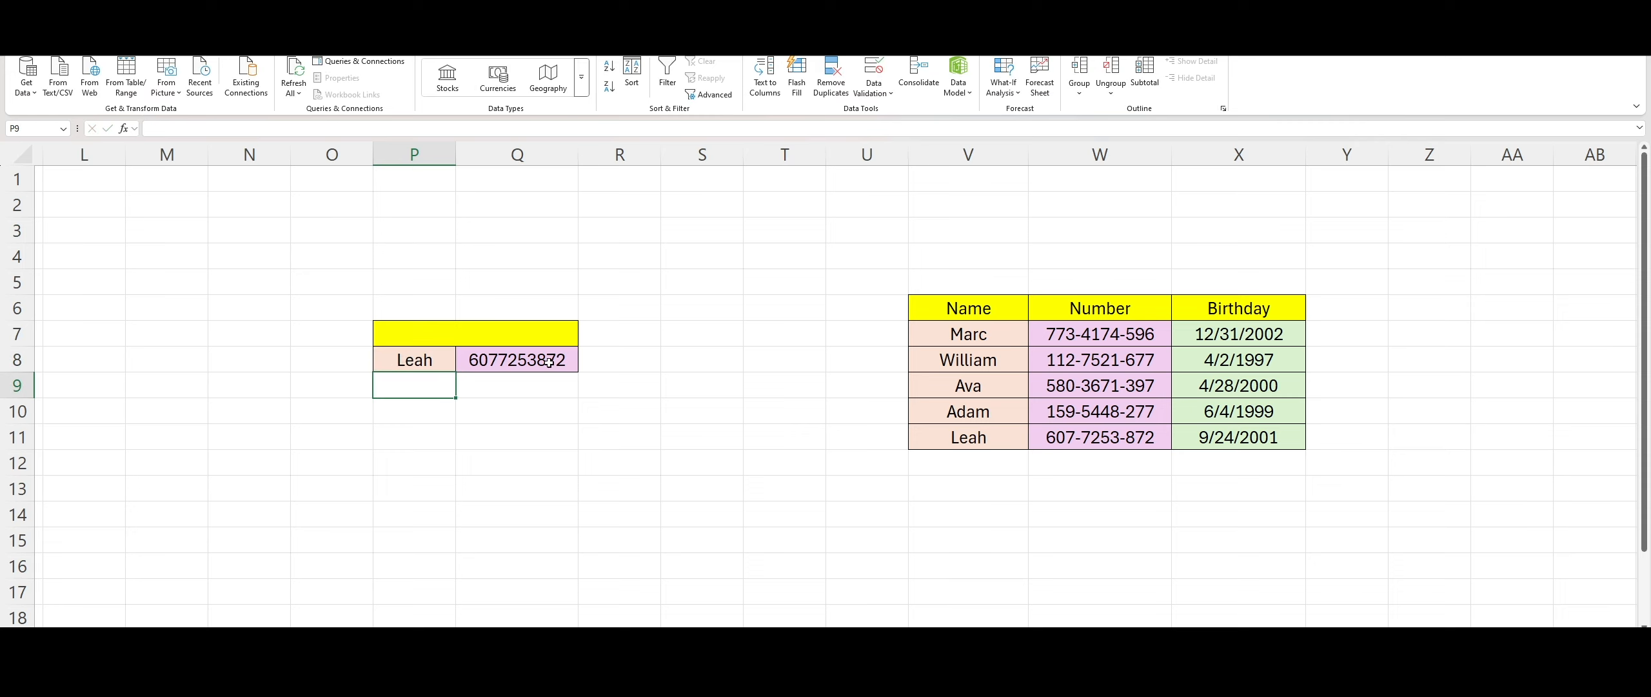
left_click(410, 371)
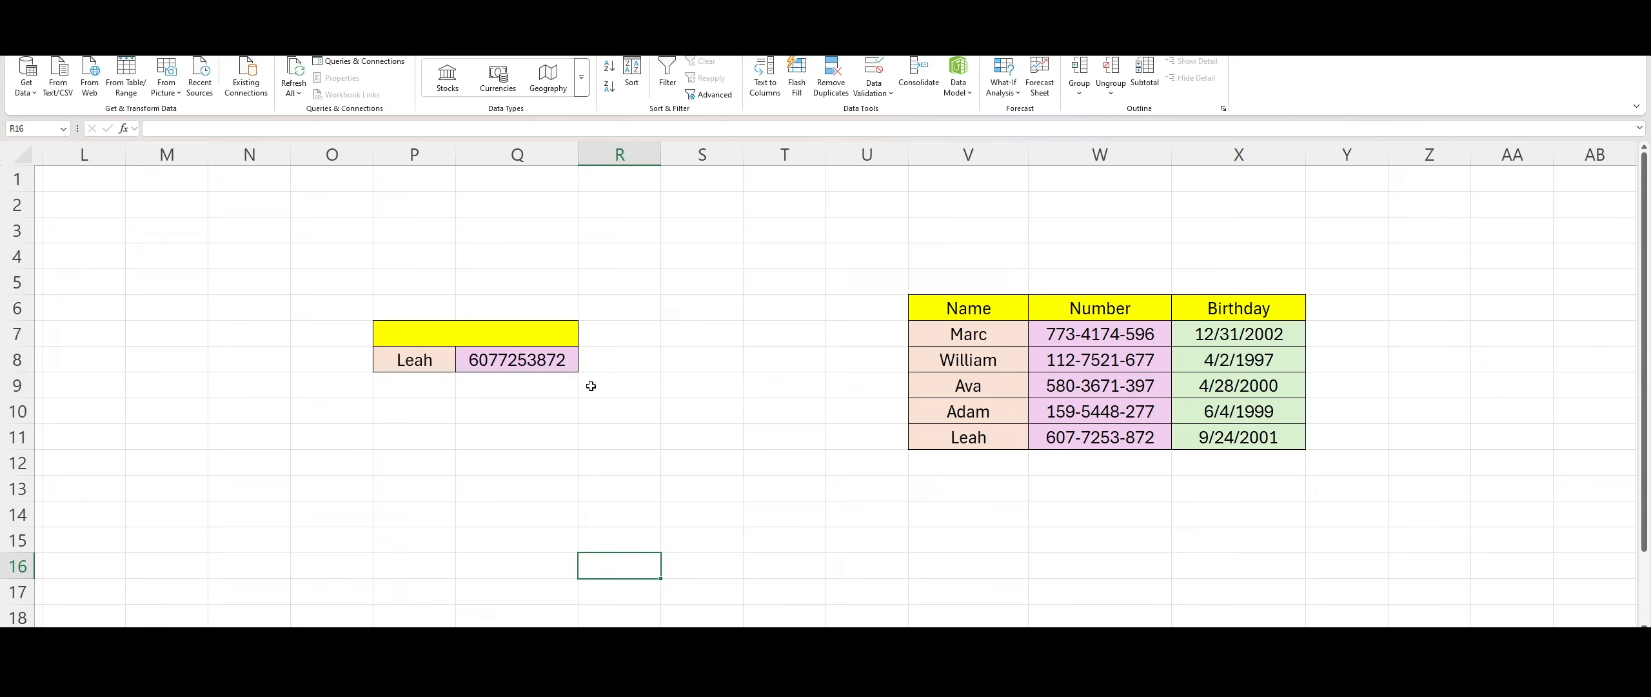
Change the column index in Q8's VLOOKUP formula to 3 so it returns the Birthday column
double_click(527, 360)
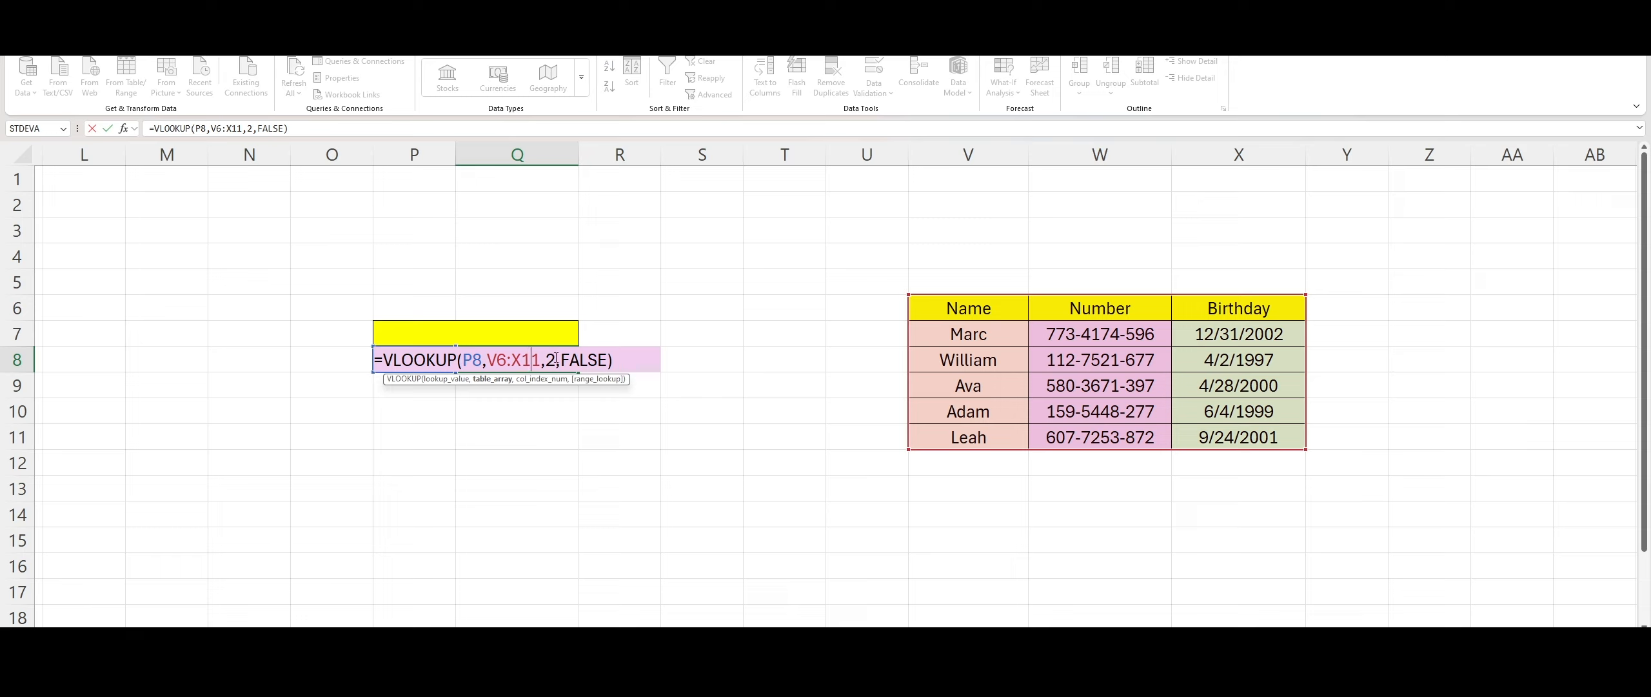
left_click(556, 360)
key("BackSpace")
type("3")
key("Return")
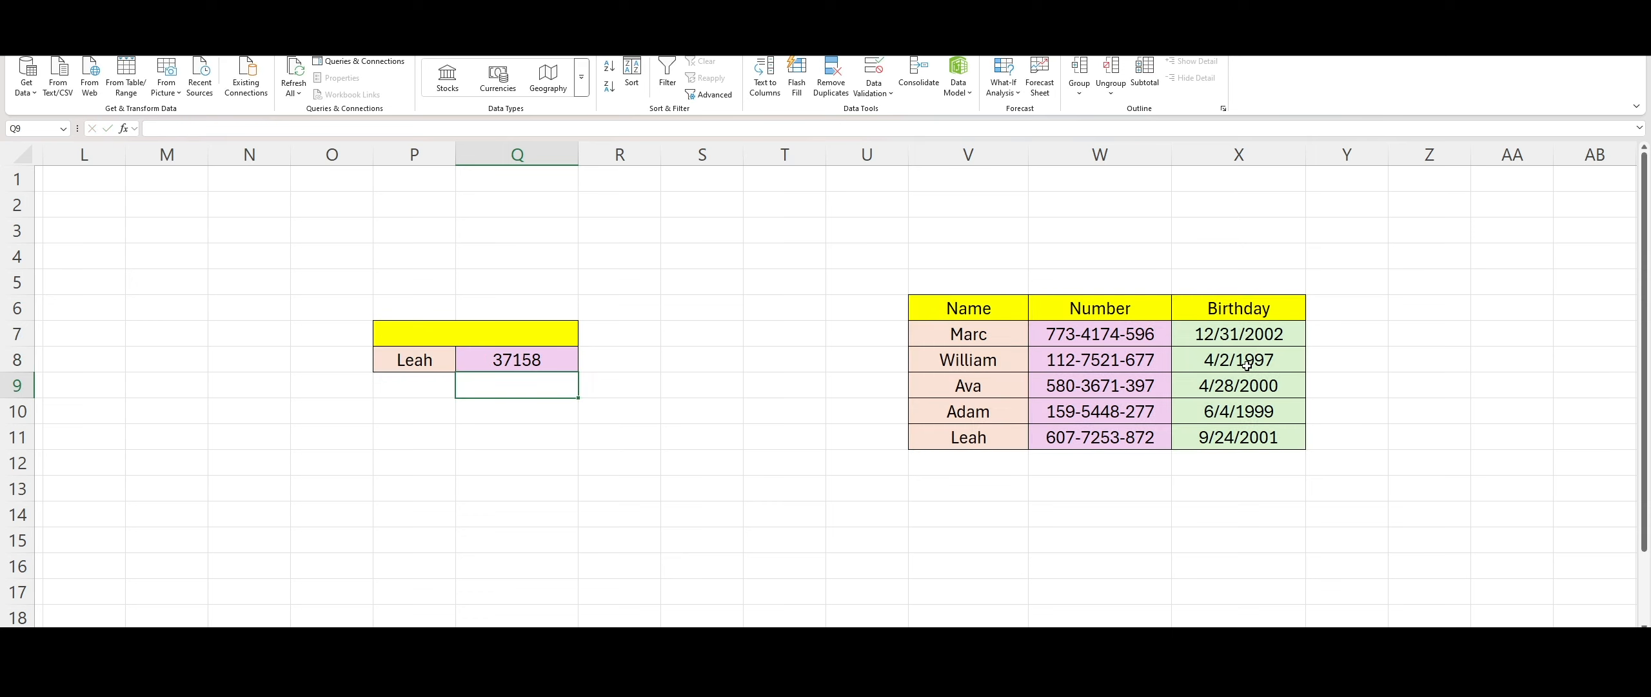
Format the lookup result in Q8 as a Date of type *3/14/2012
left_click(520, 439)
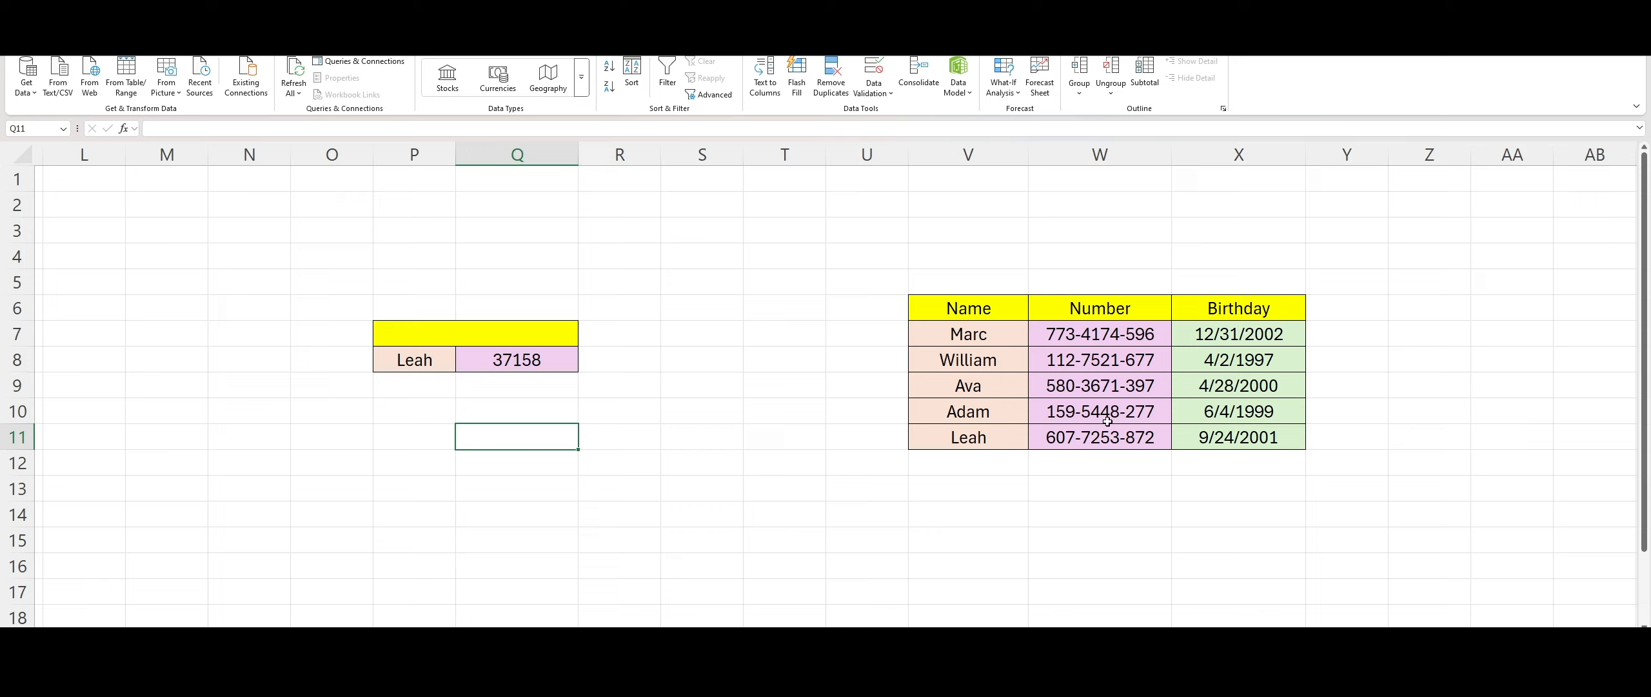
left_click(1221, 338)
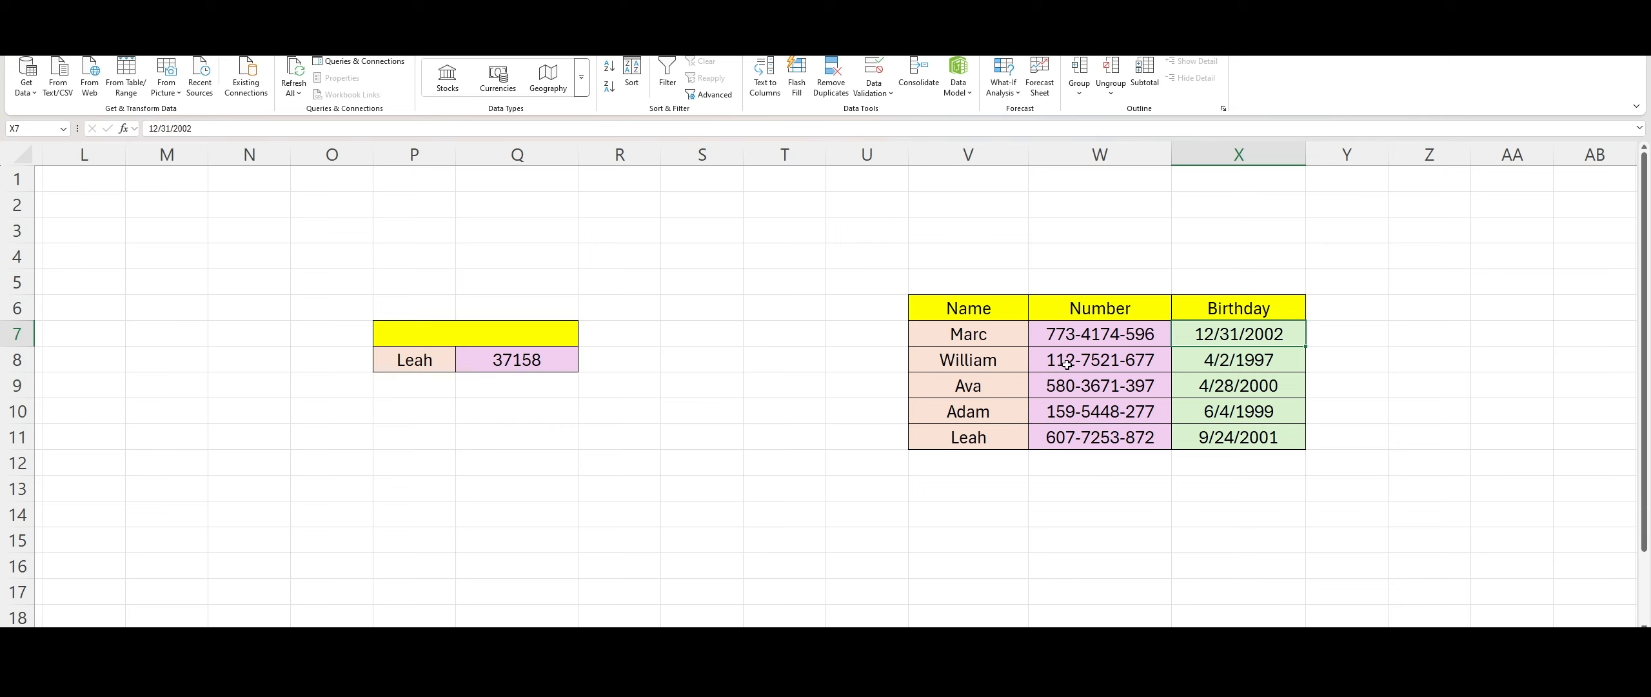
right_click(498, 359)
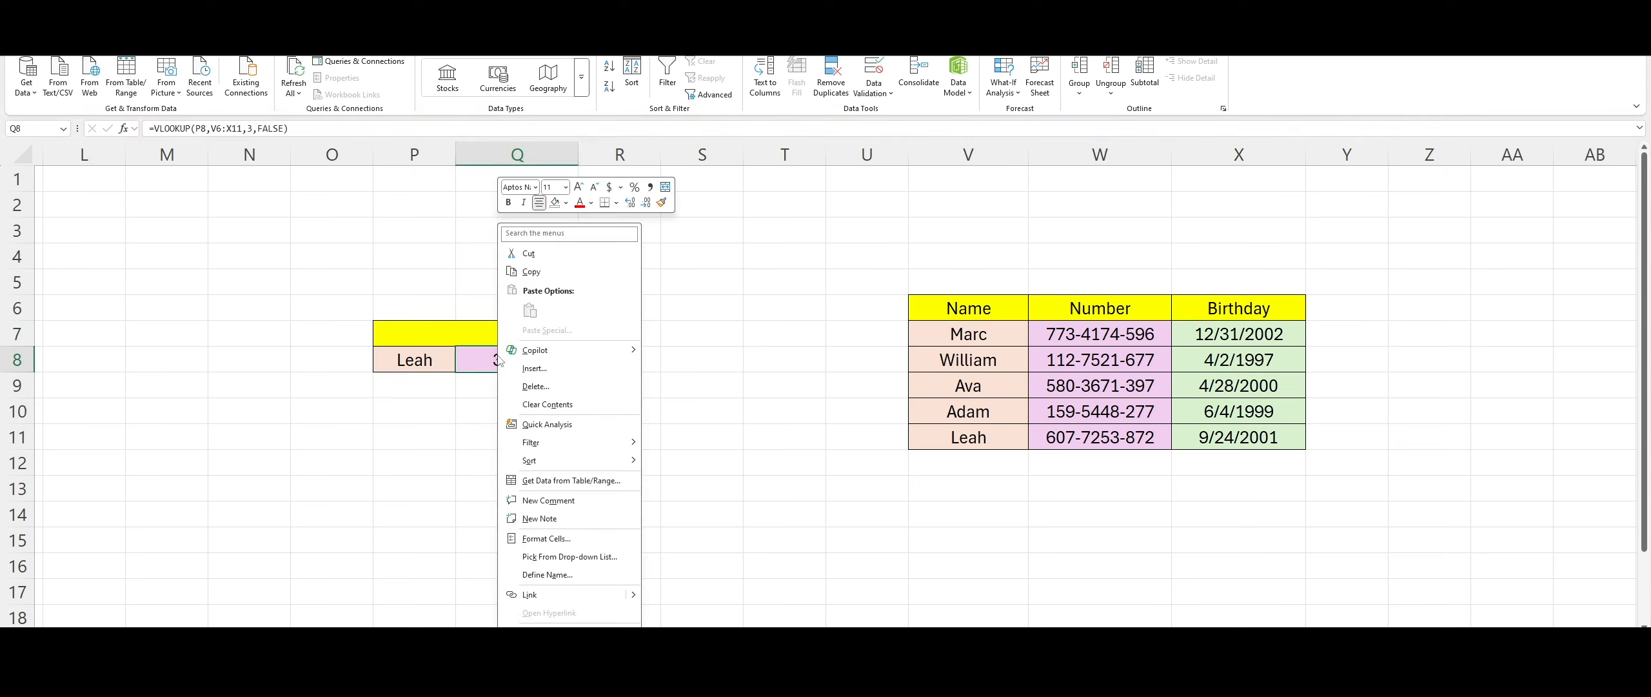
left_click(548, 539)
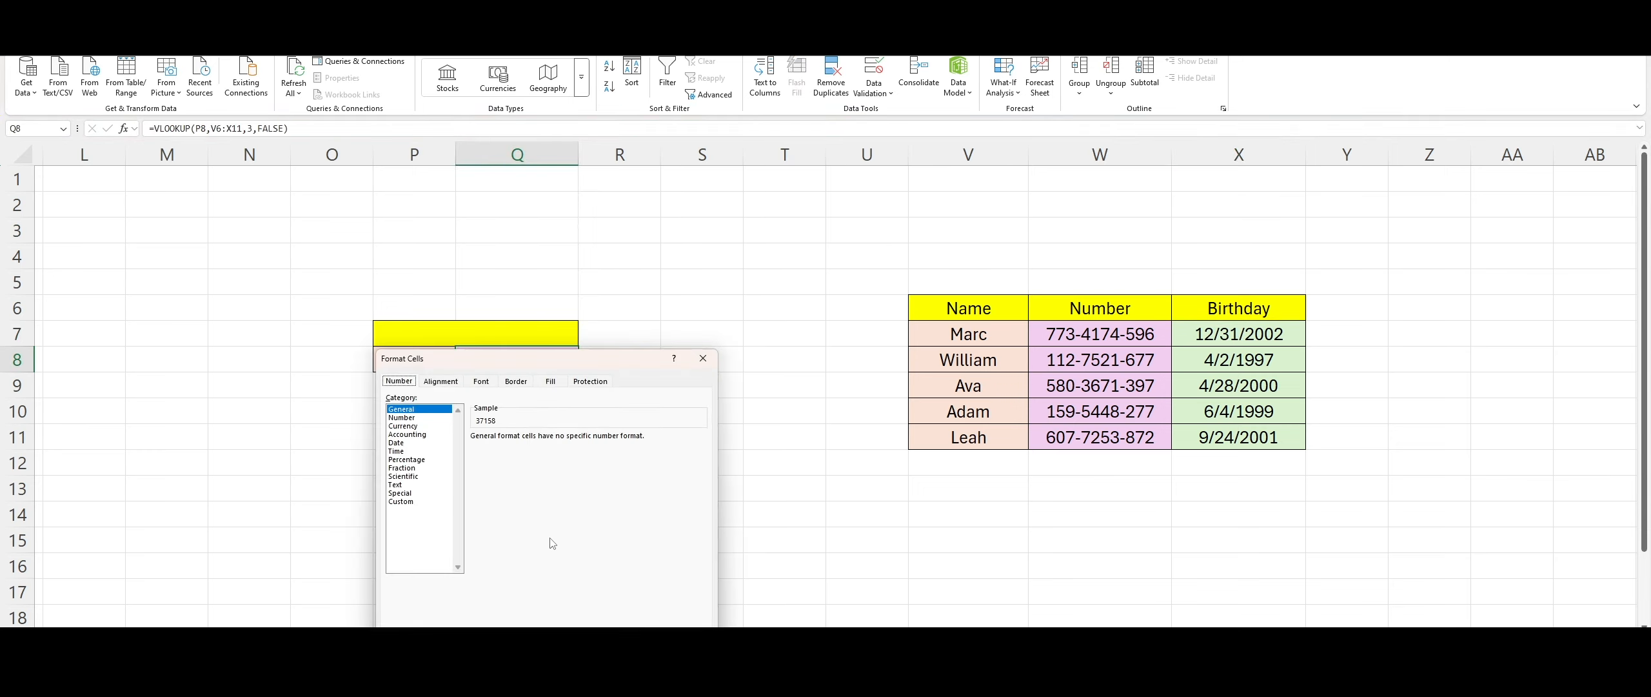
left_click(399, 444)
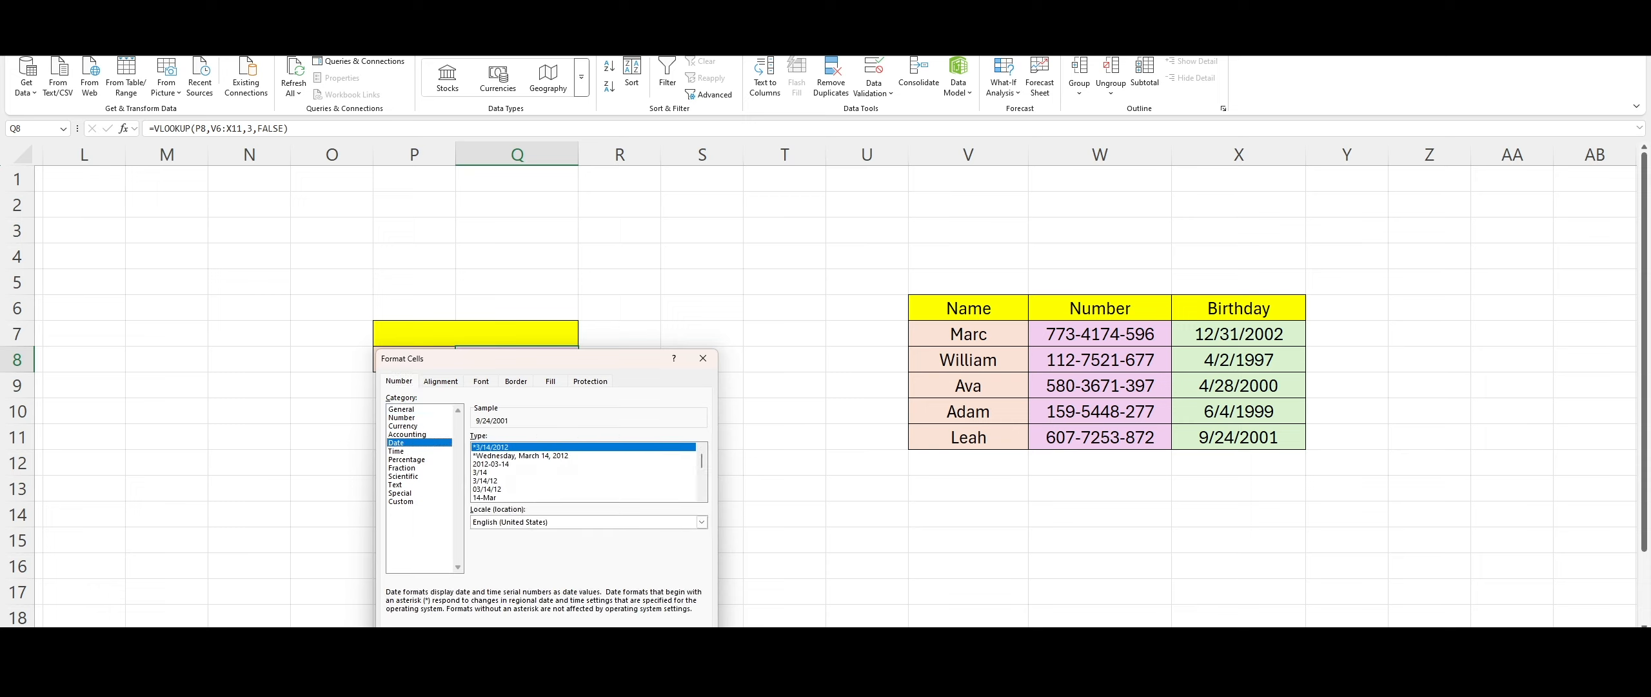
key("Return")
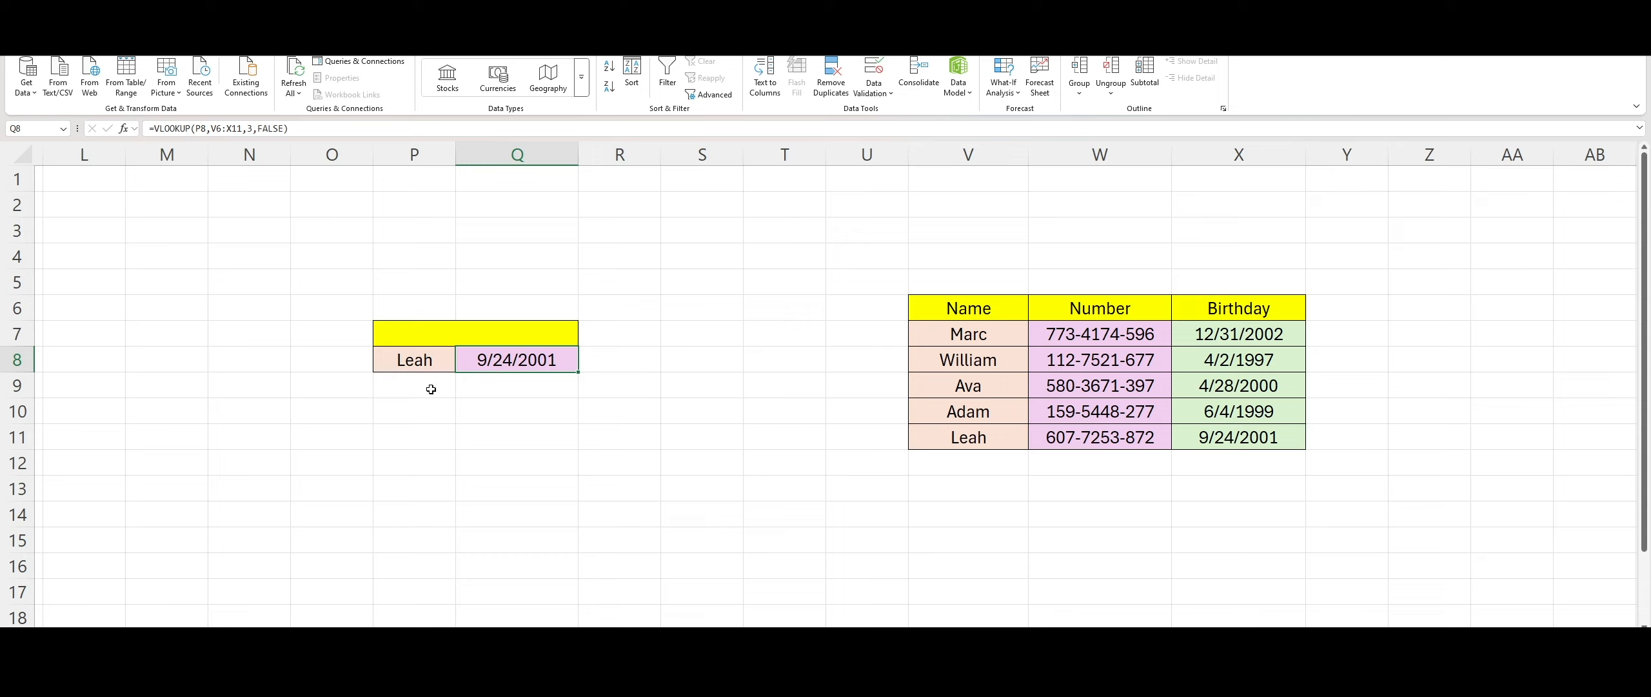